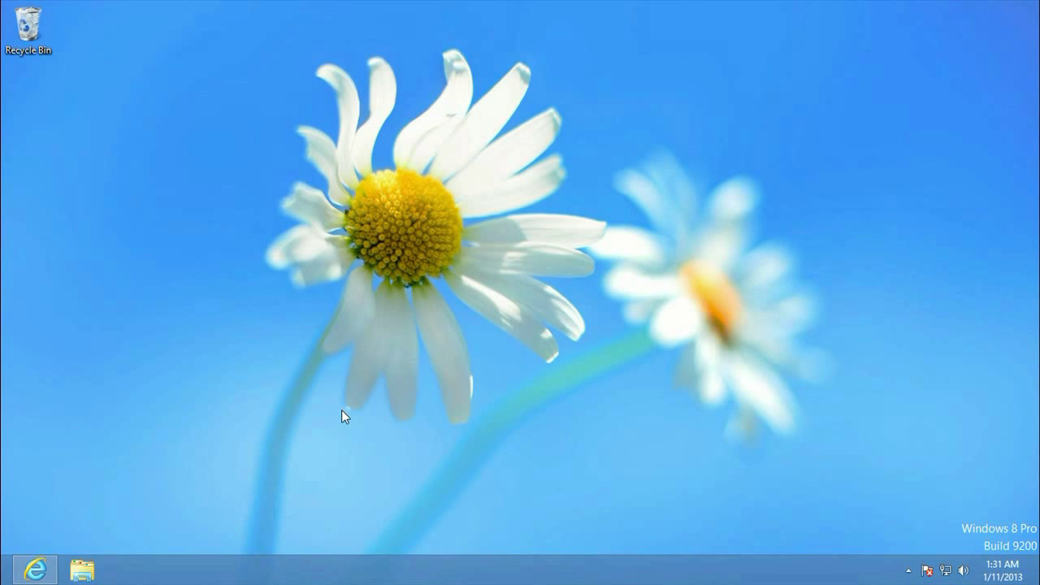
Open File Explorer and browse to the user's profile folder under Local Disk (C:)\Users.
{"action": "left_click", "coordinate": [92, 571]}
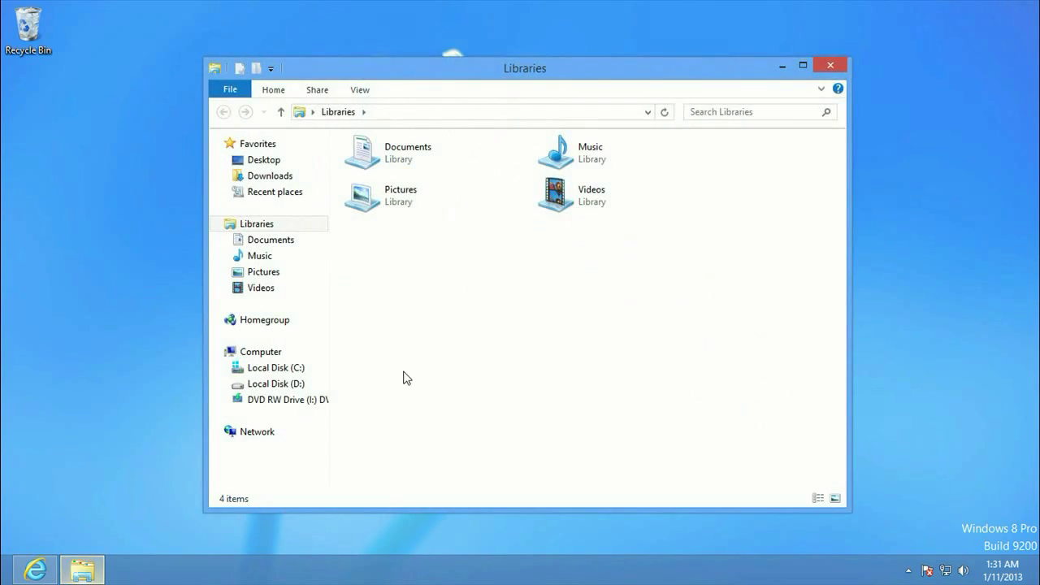
{"action": "left_click", "coordinate": [276, 369]}
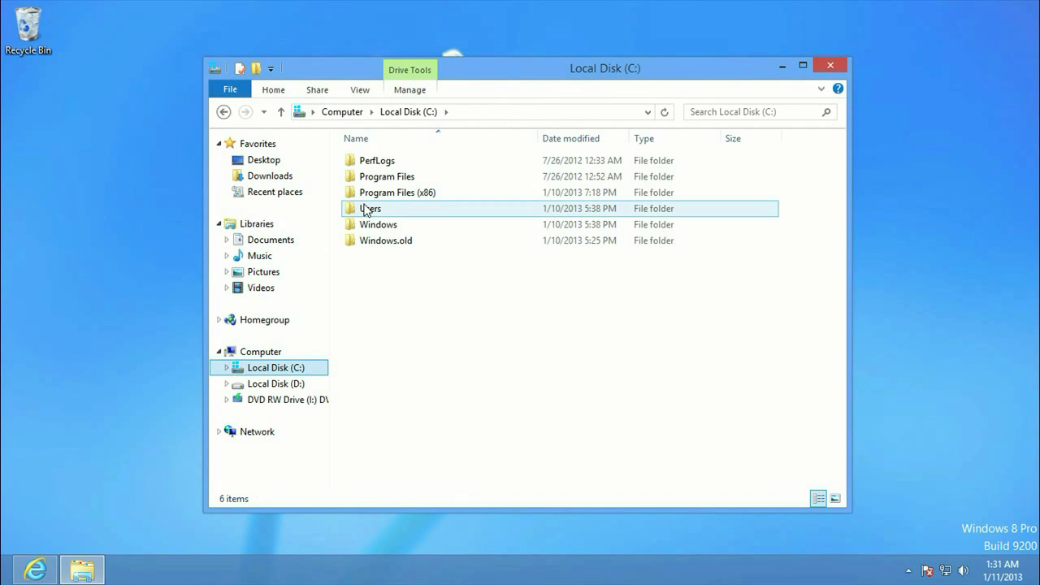
{"action": "left_click", "coordinate": [228, 368]}
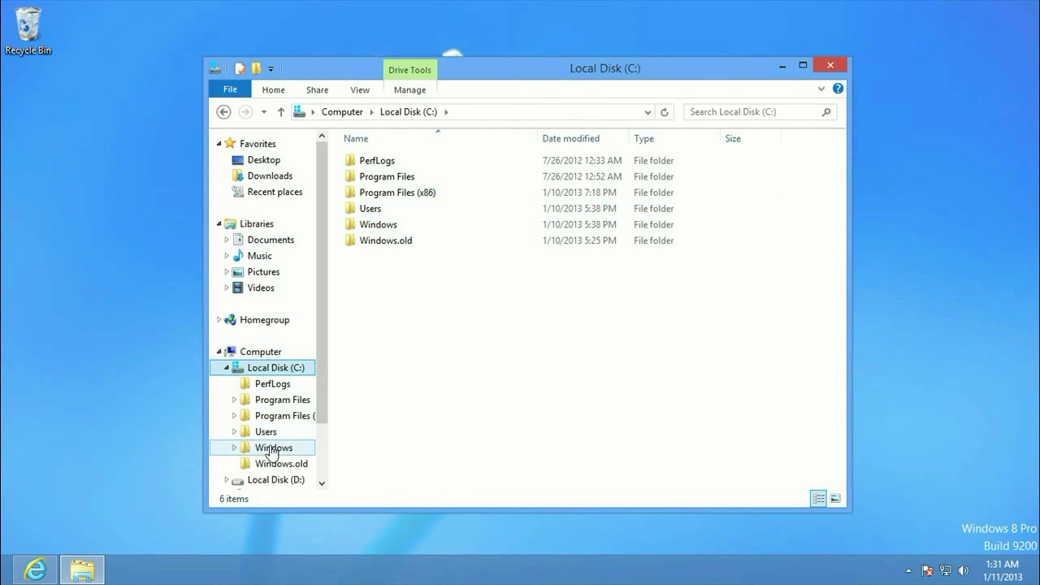
{"action": "left_click", "coordinate": [236, 433]}
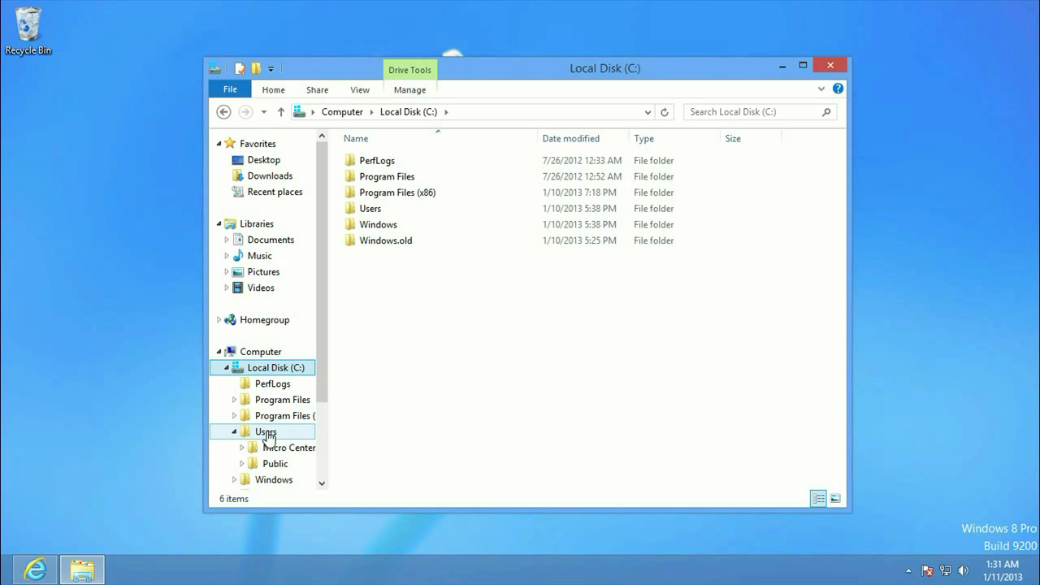
{"action": "left_click", "coordinate": [242, 447]}
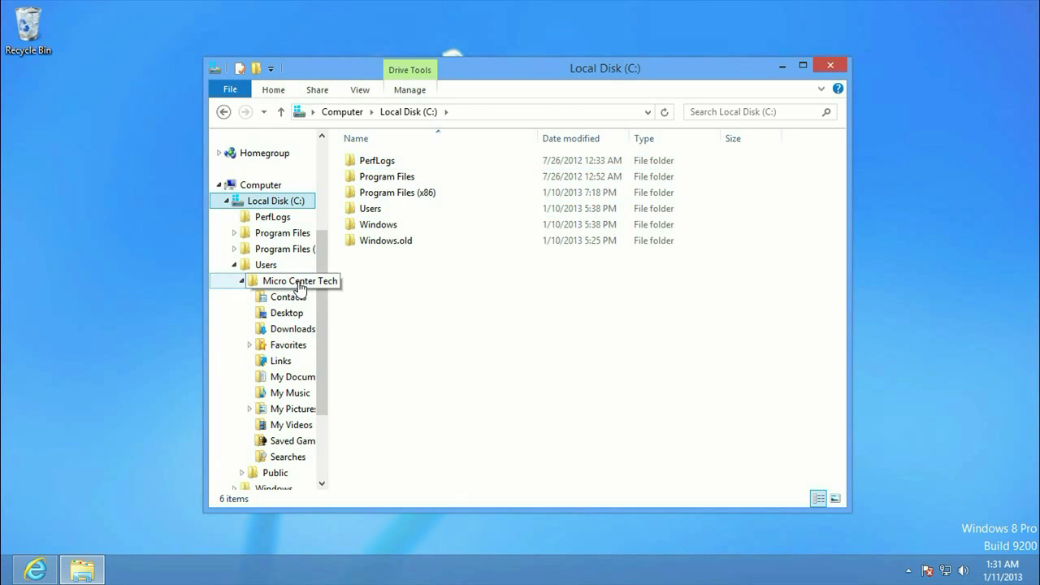
{"action": "left_click", "coordinate": [272, 281]}
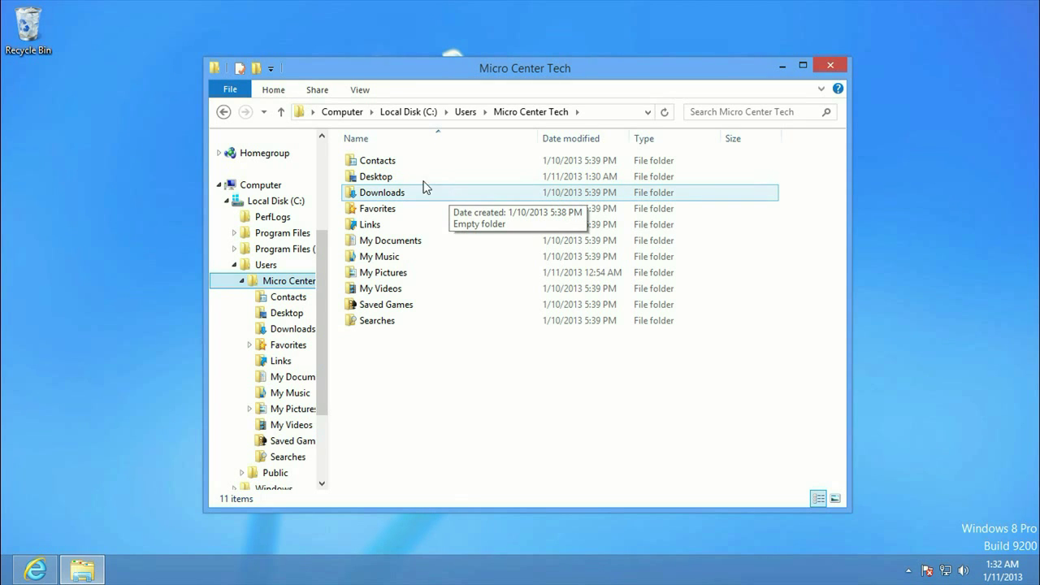
Change the Contacts folder's location drive from C: to d:, creating the target and moving its files.
{"action": "right_click", "coordinate": [383, 162]}
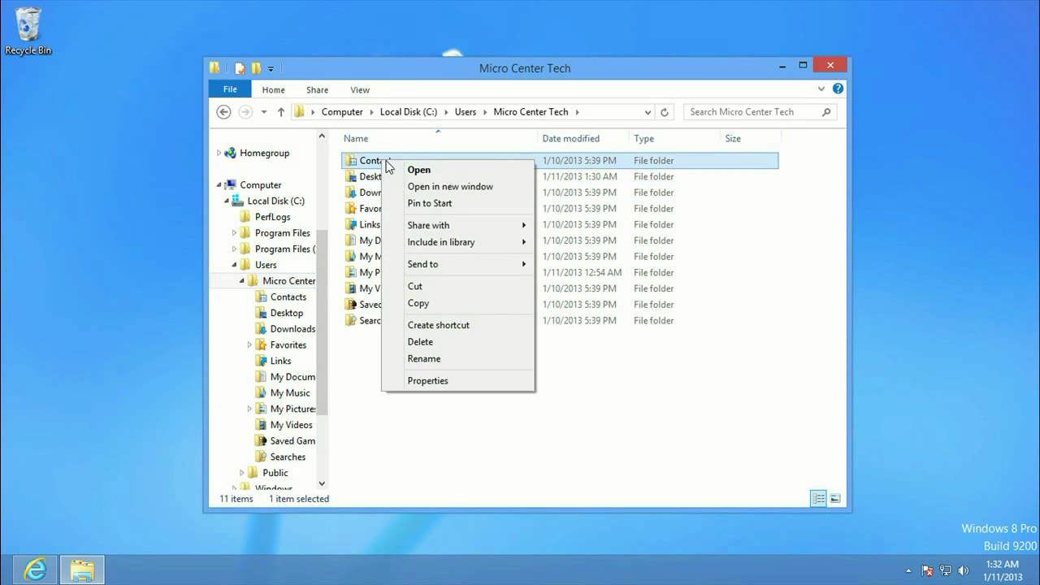
{"action": "left_click", "coordinate": [431, 381]}
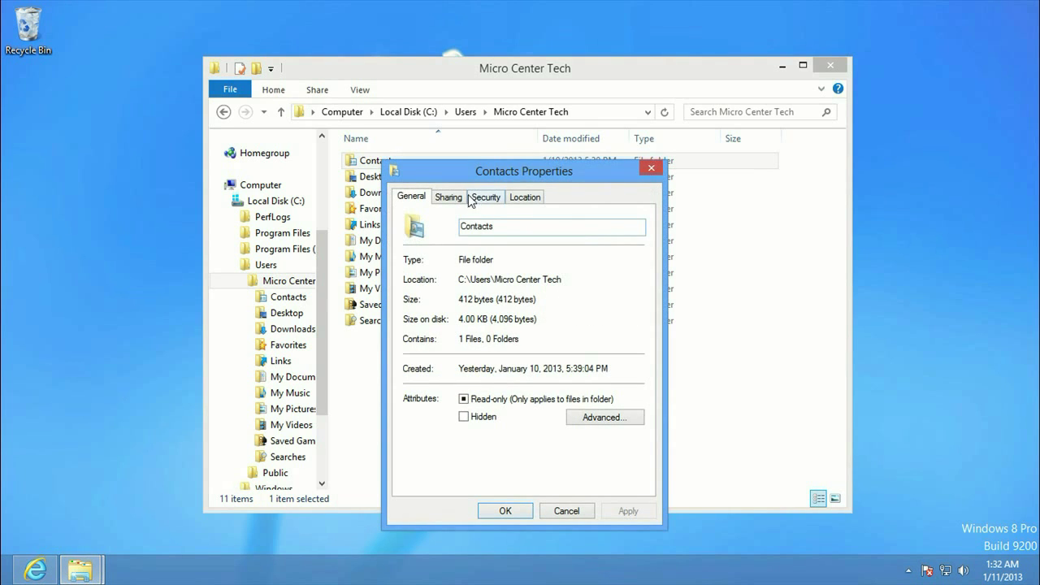
{"action": "left_click", "coordinate": [524, 196]}
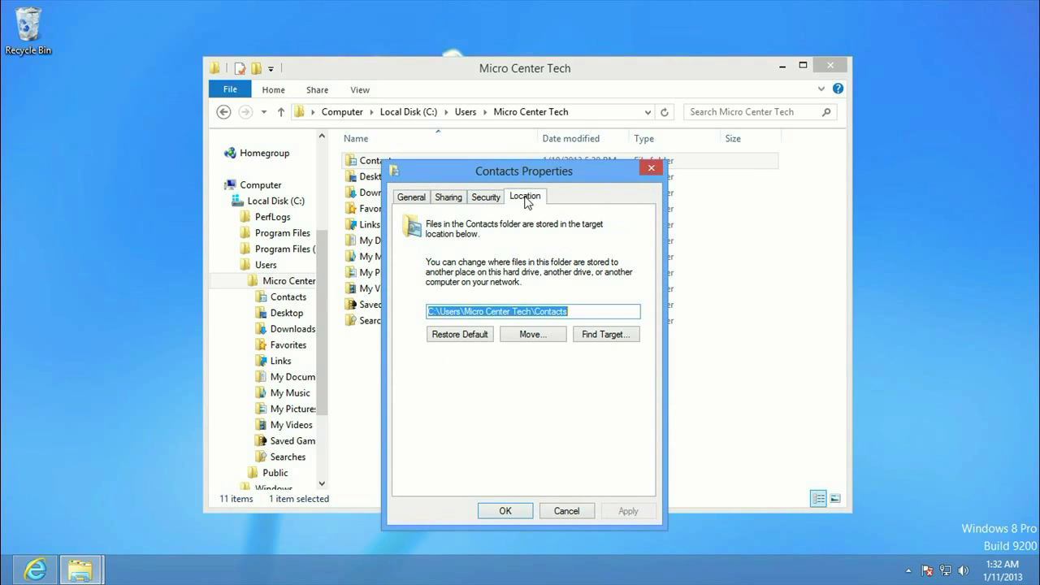
{"action": "left_click", "coordinate": [433, 314]}
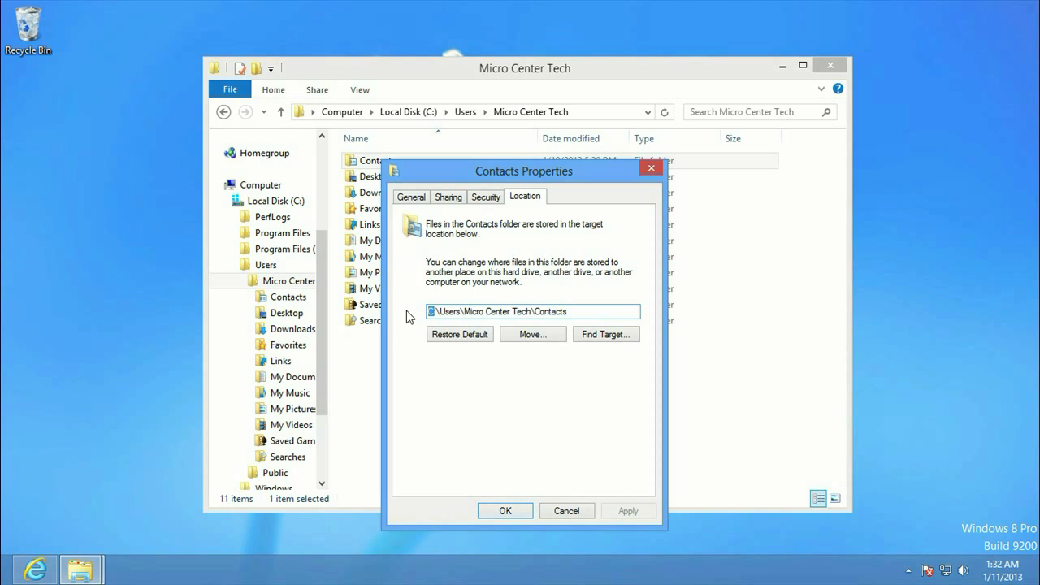
{"action": "type", "text": "d:"}
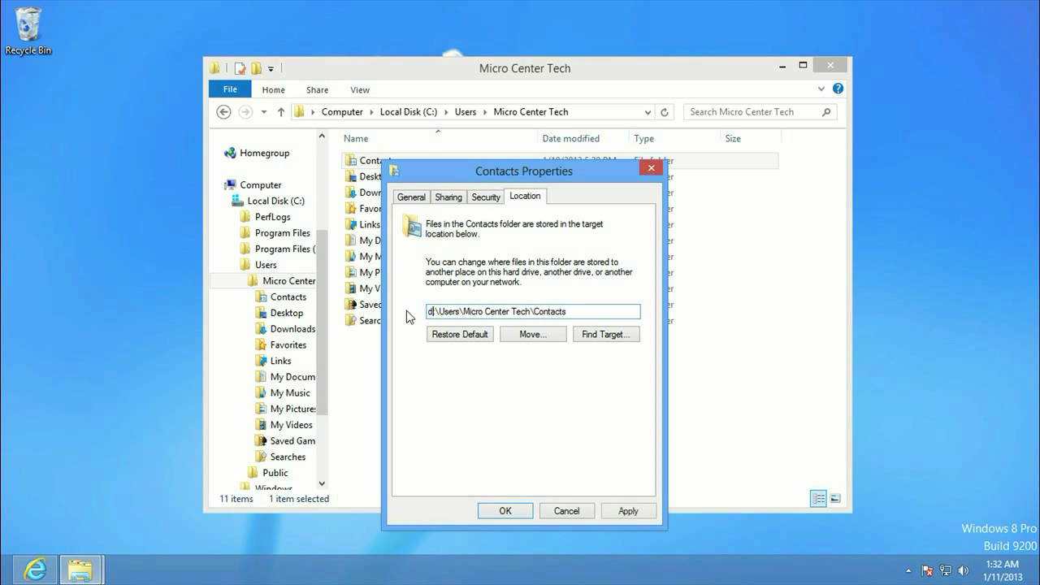
{"action": "left_click", "coordinate": [619, 511]}
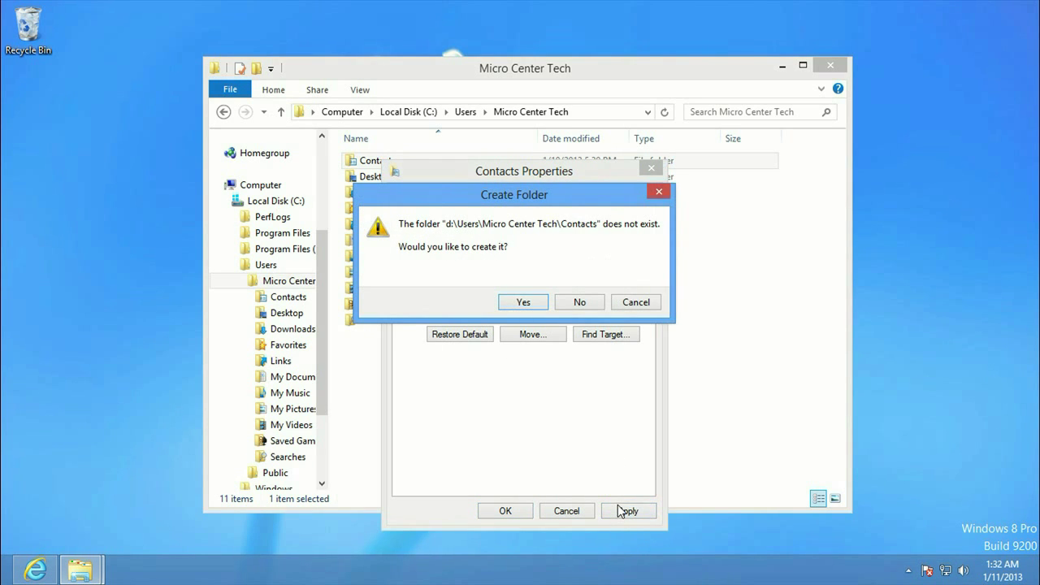
{"action": "left_click", "coordinate": [521, 301]}
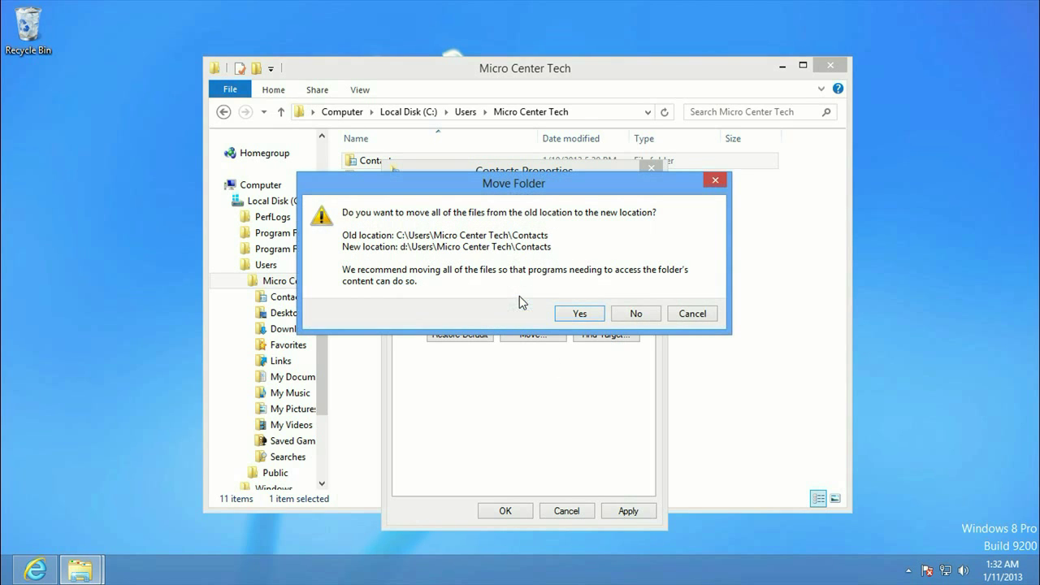
{"action": "left_click", "coordinate": [573, 313]}
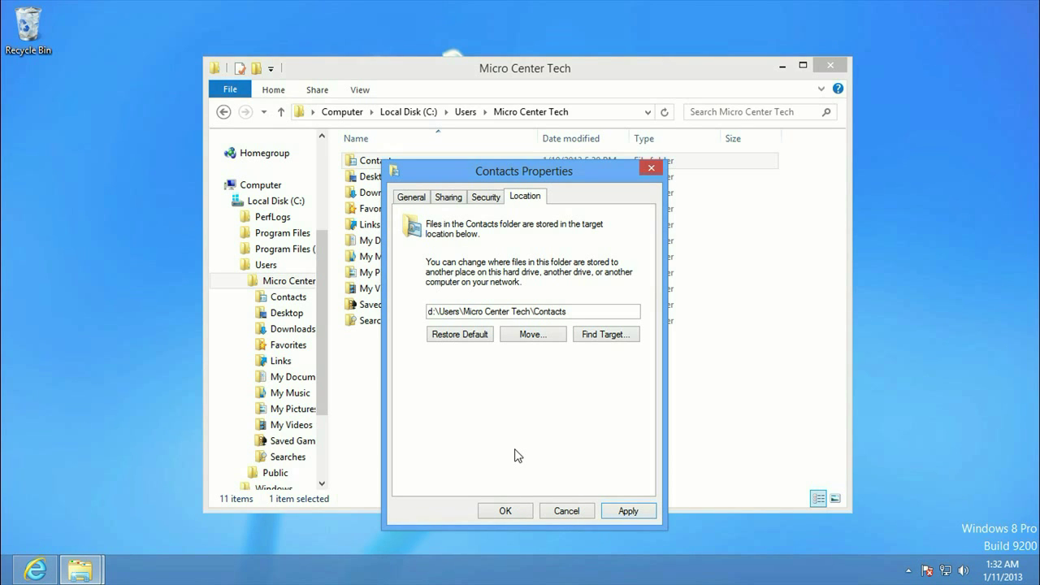
{"action": "key", "text": "Return"}
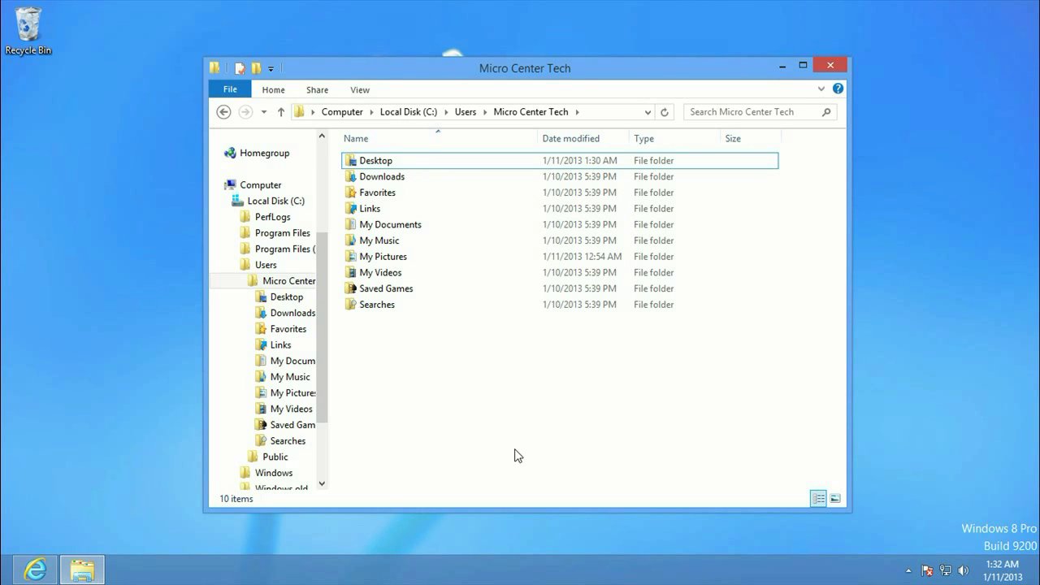
Change the Downloads folder's location drive from C to d, creating the folder and moving existing downloads.
{"action": "left_click", "coordinate": [381, 162]}
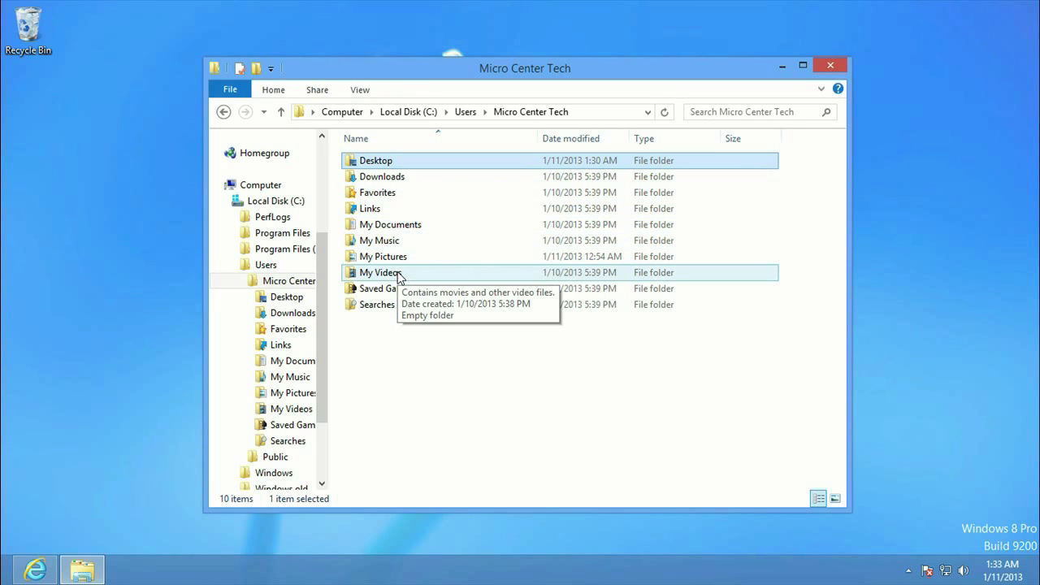
{"action": "left_click", "coordinate": [394, 178]}
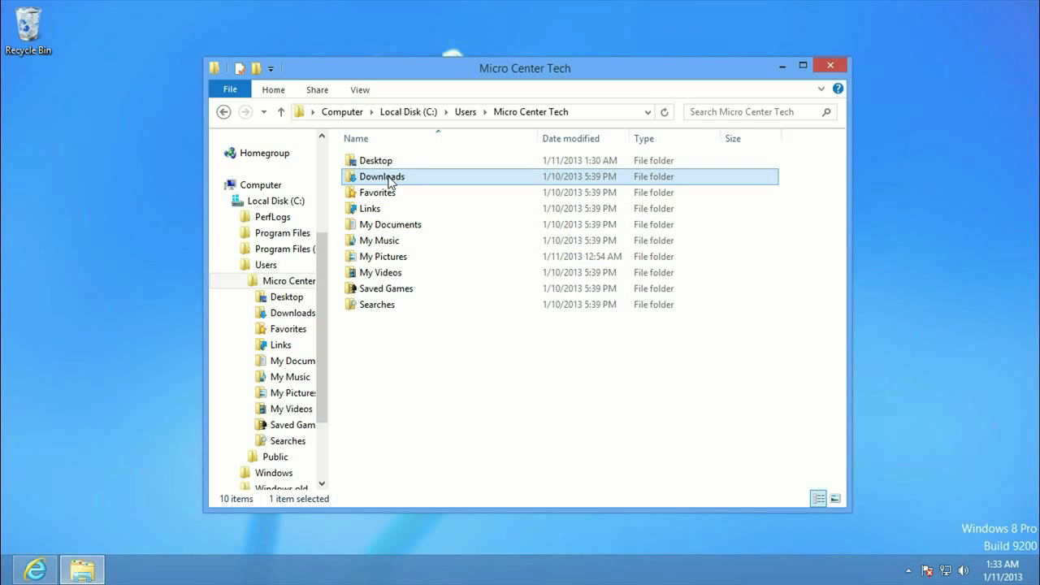
{"action": "right_click", "coordinate": [389, 177]}
{"action": "left_click", "coordinate": [443, 398]}
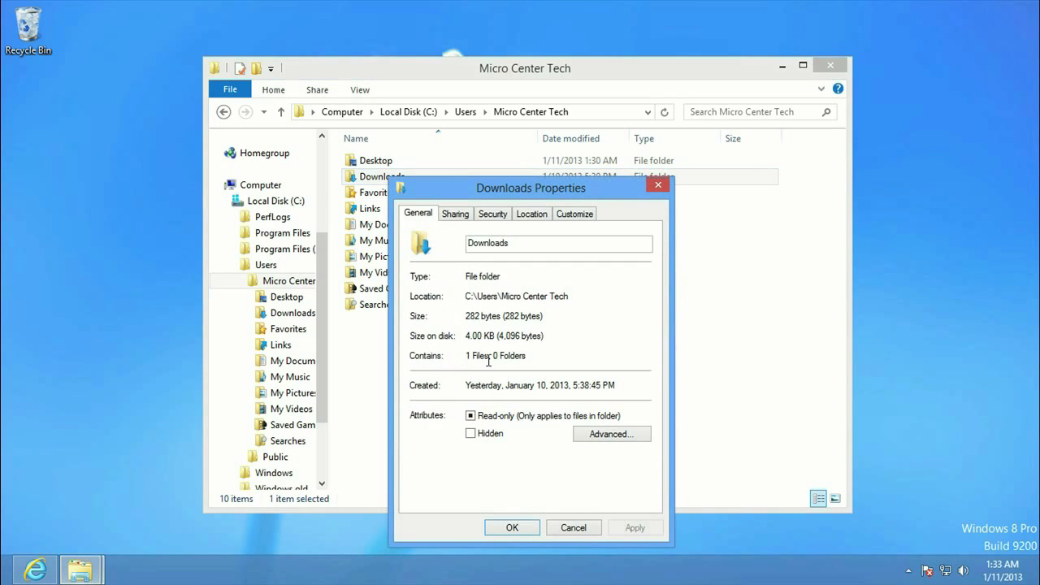
{"action": "left_click", "coordinate": [530, 214]}
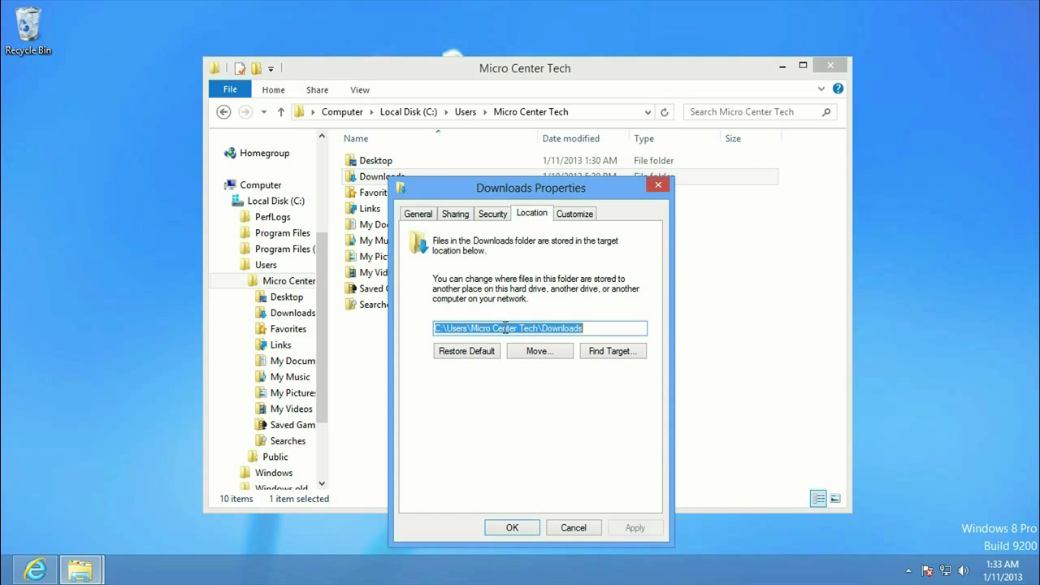
{"action": "left_click", "coordinate": [436, 328]}
{"action": "type", "text": "d"}
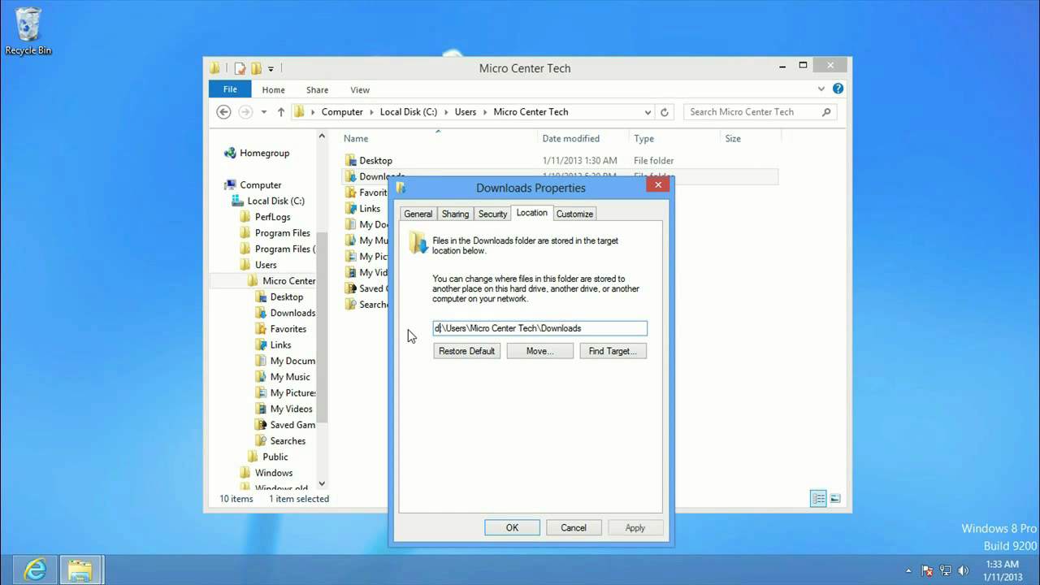
{"action": "left_click", "coordinate": [624, 528]}
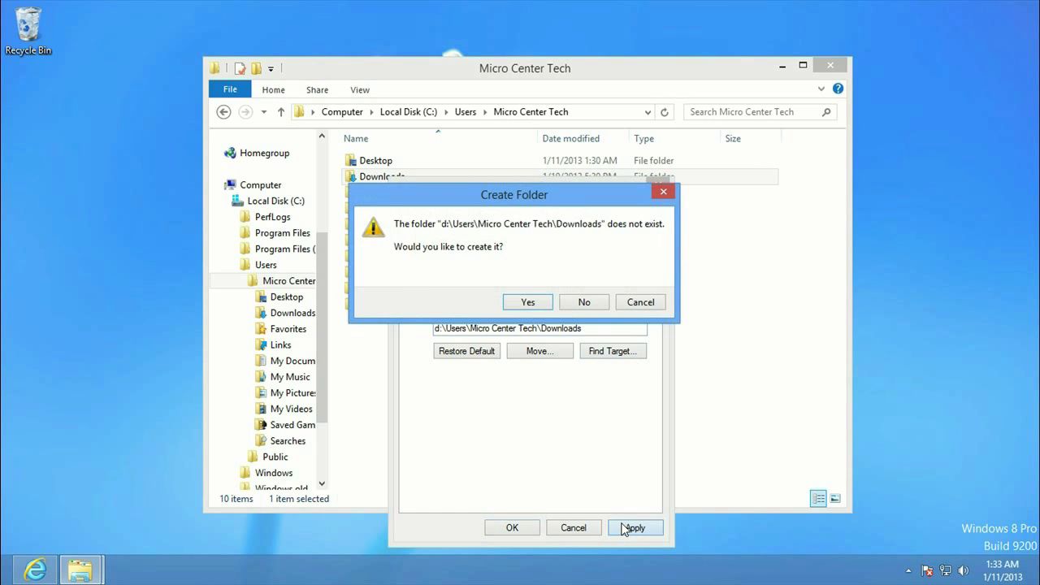
{"action": "left_click", "coordinate": [523, 302]}
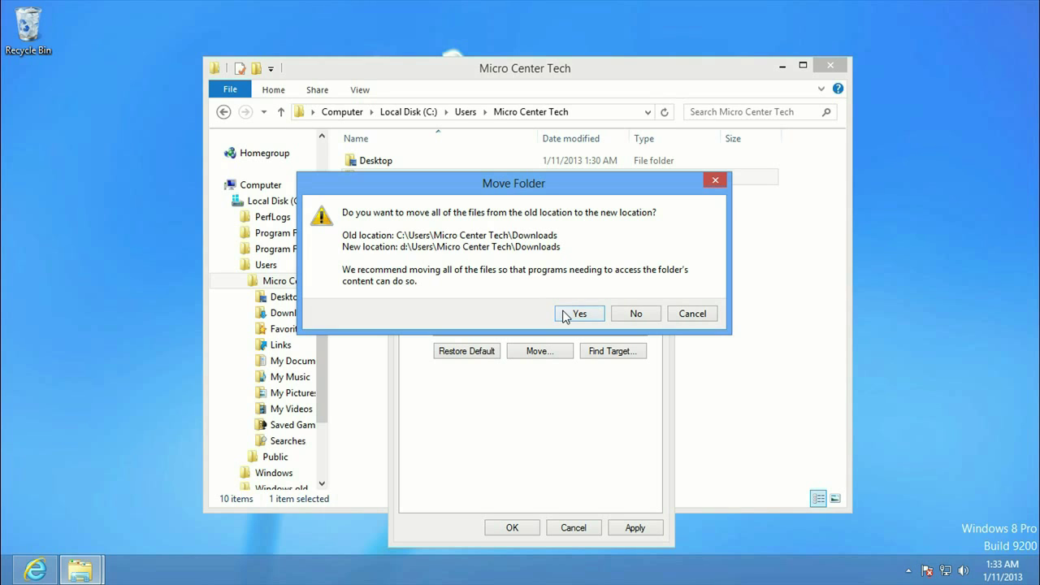
{"action": "left_click", "coordinate": [564, 312]}
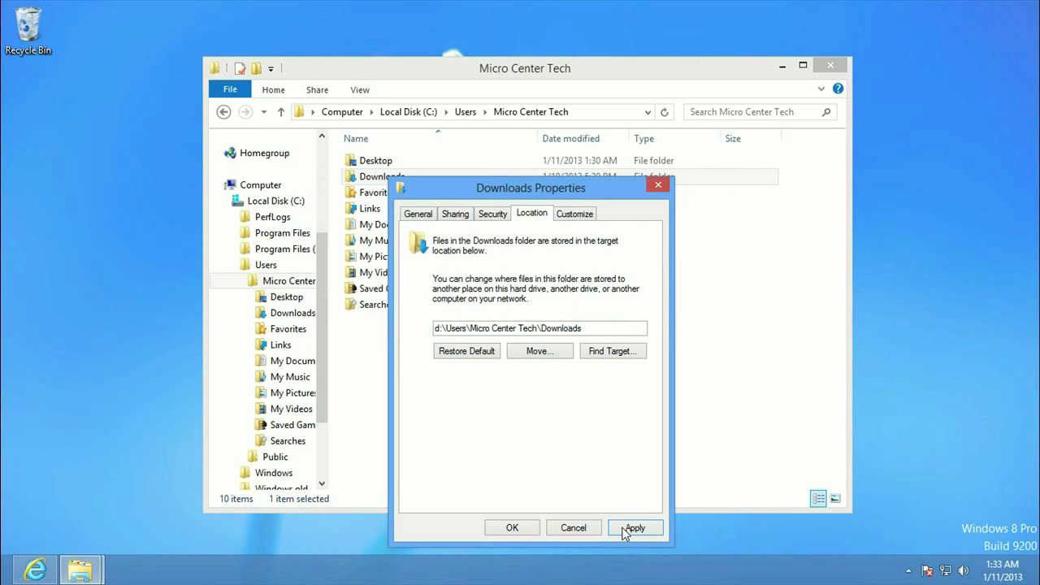
{"action": "left_click", "coordinate": [512, 528]}
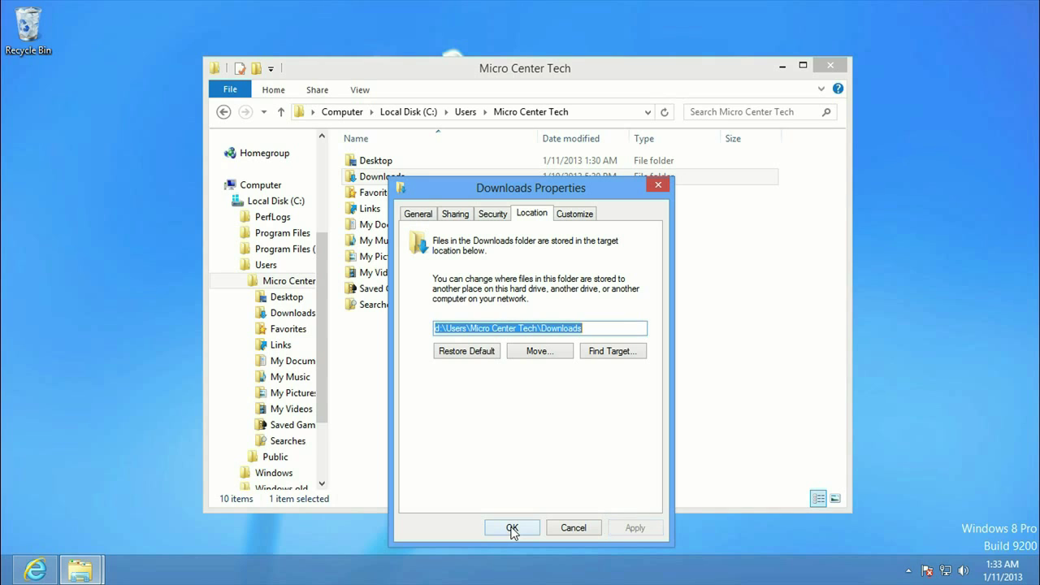
{"action": "left_click", "coordinate": [512, 529]}
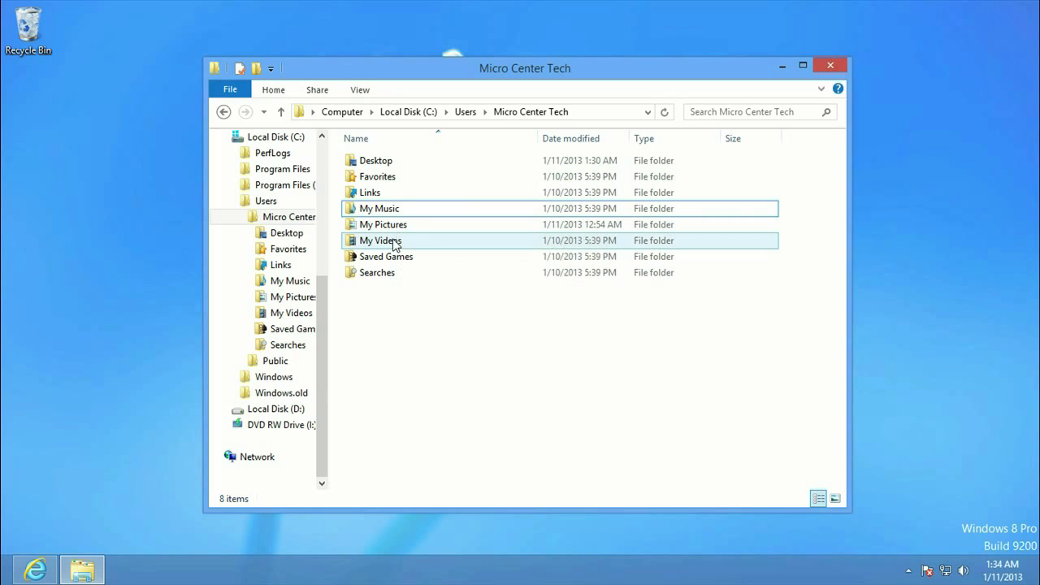
Close the File Explorer window to return to the bare desktop.
{"action": "left_click", "coordinate": [388, 213]}
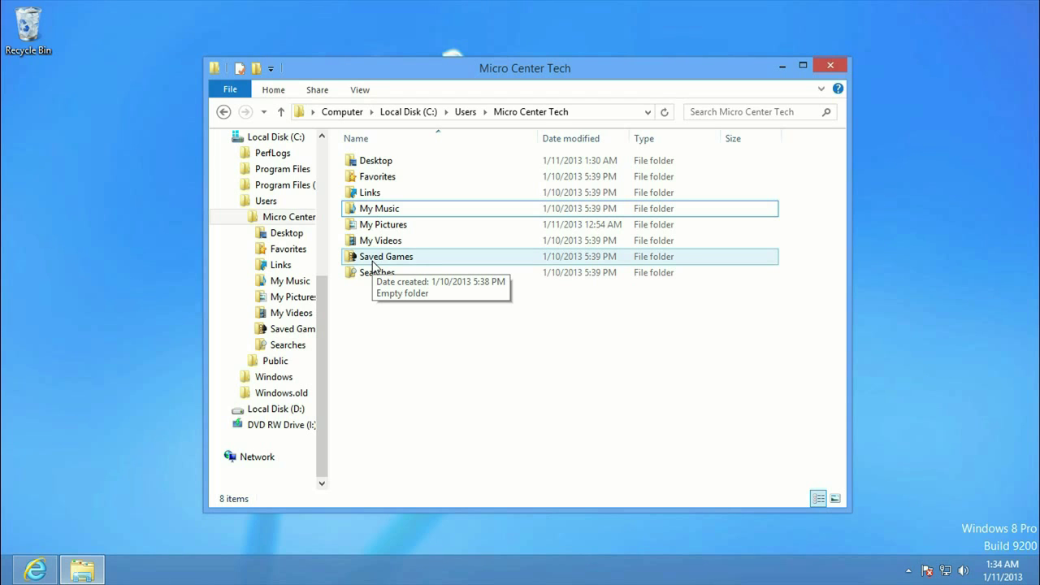
{"action": "scroll", "coordinate": [260, 246], "scroll_direction": "up", "scroll_amount": 5}
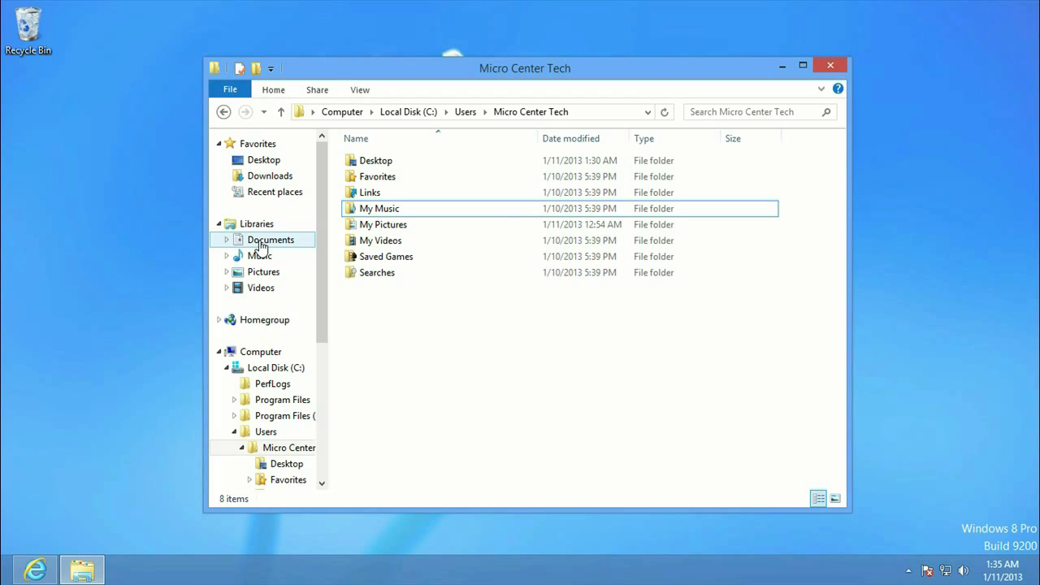
{"action": "left_click", "coordinate": [830, 65]}
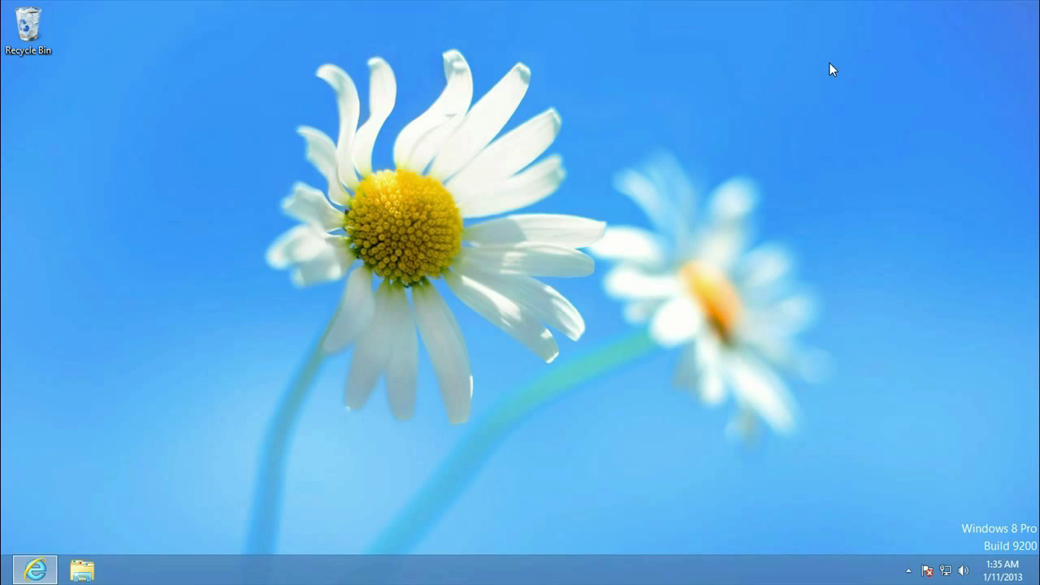